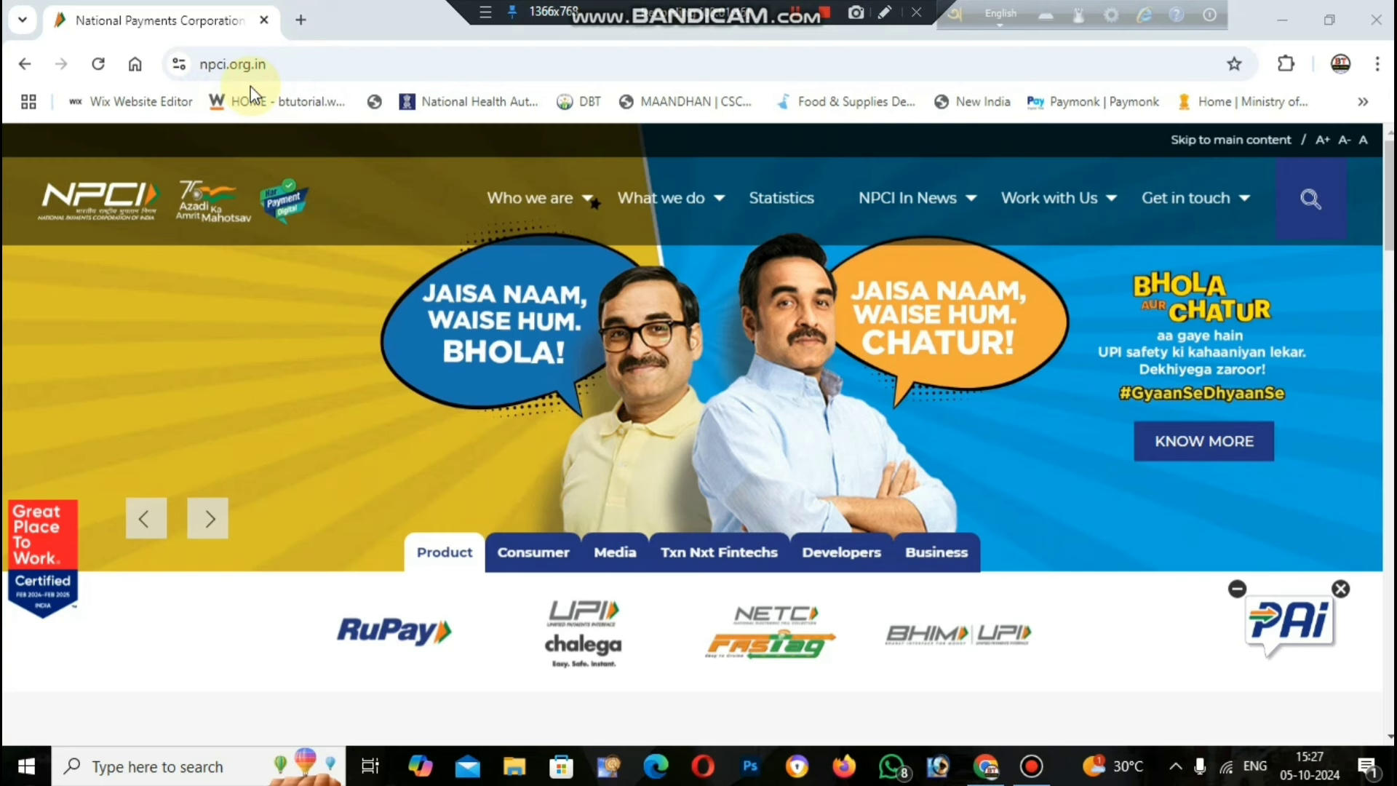
Open the Bharat Aadhaar Seeding Enabler (BASE) service from the Consumer section of the NPCI website.
scroll(653, 379, down, 6)
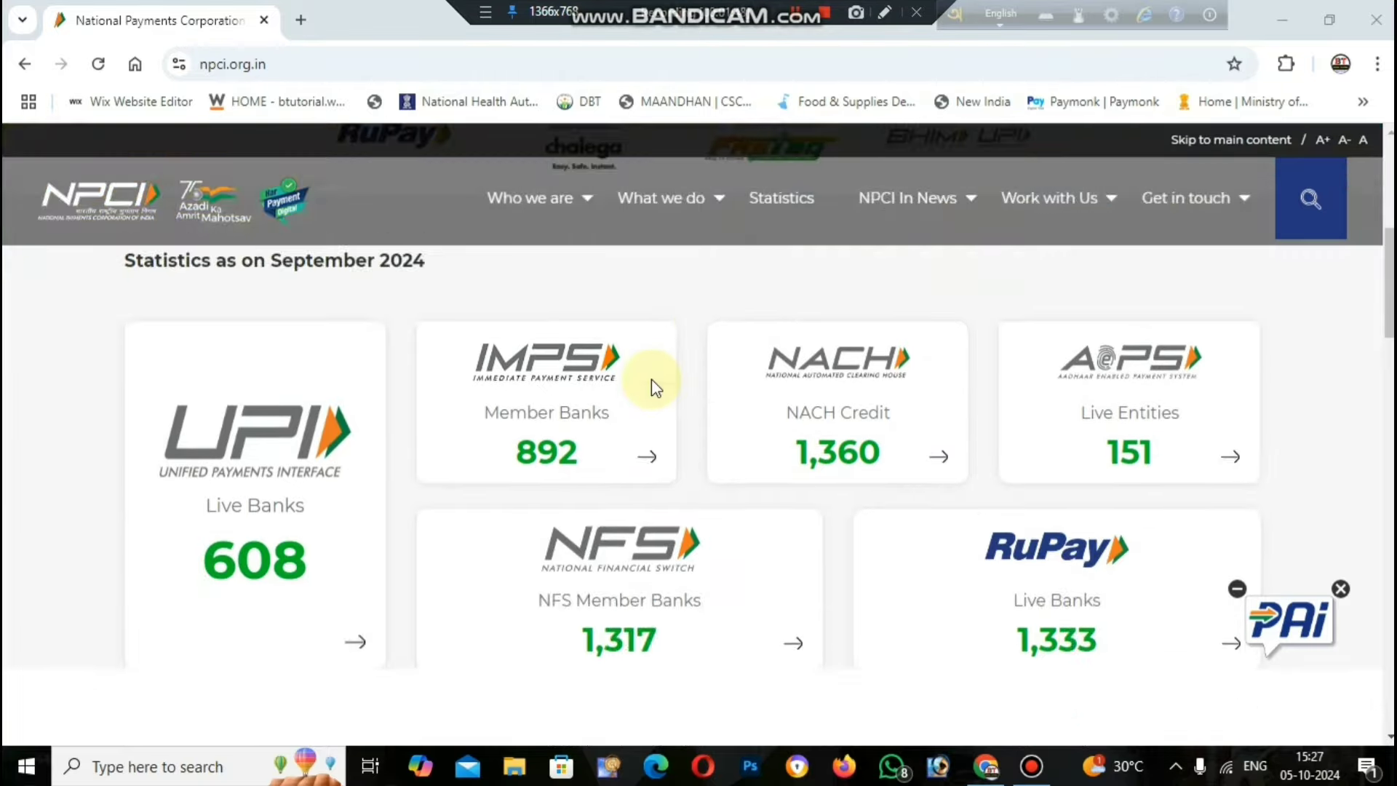
scroll(652, 379, up, 6)
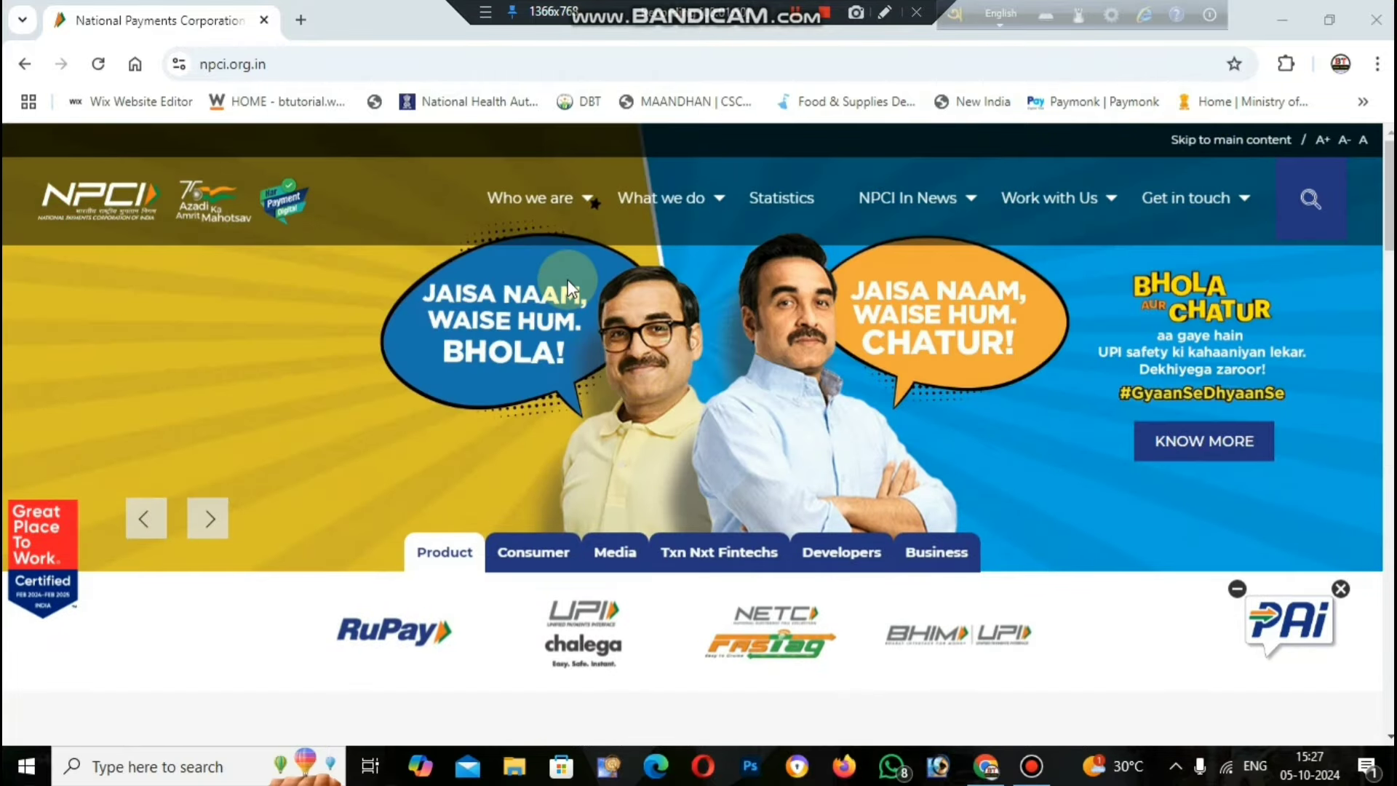
click(531, 557)
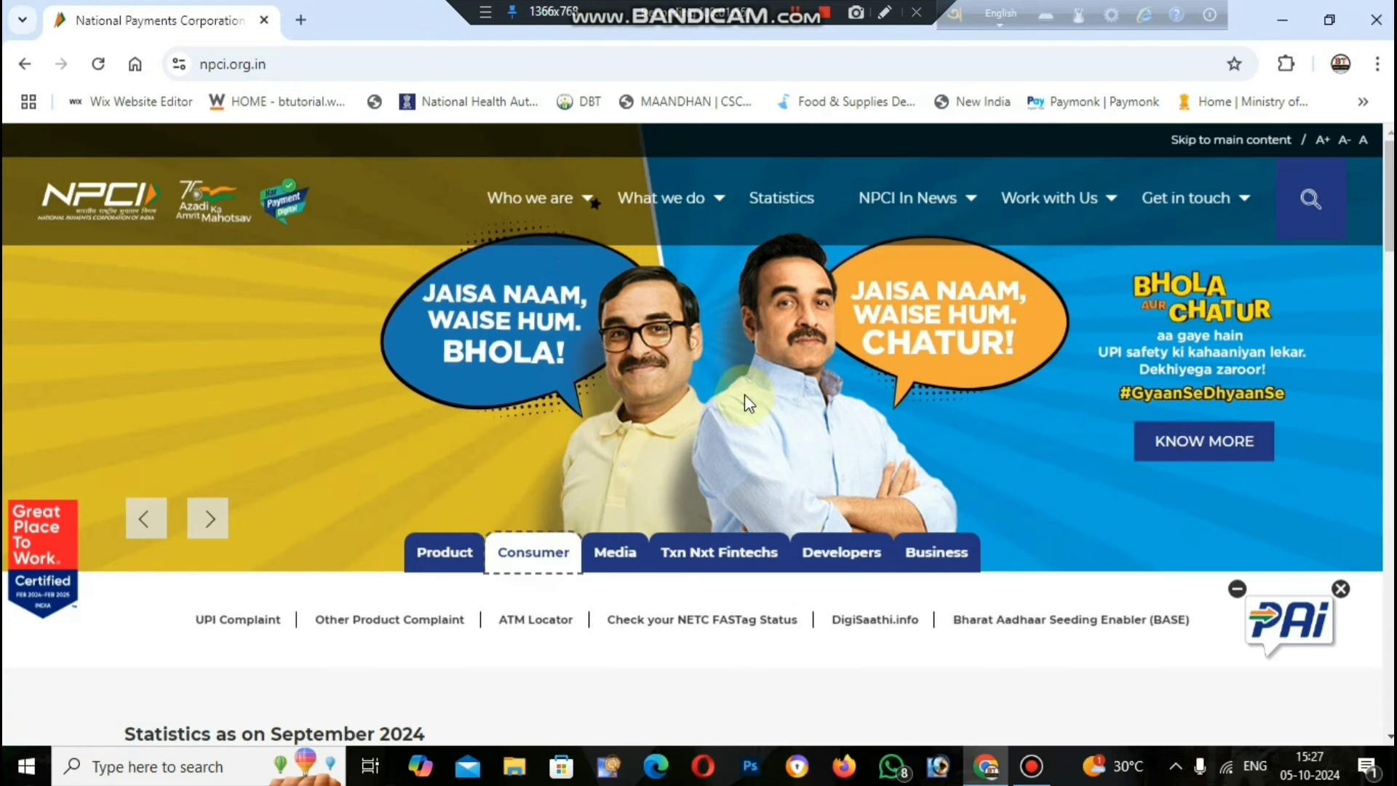
scroll(745, 394, down, 1)
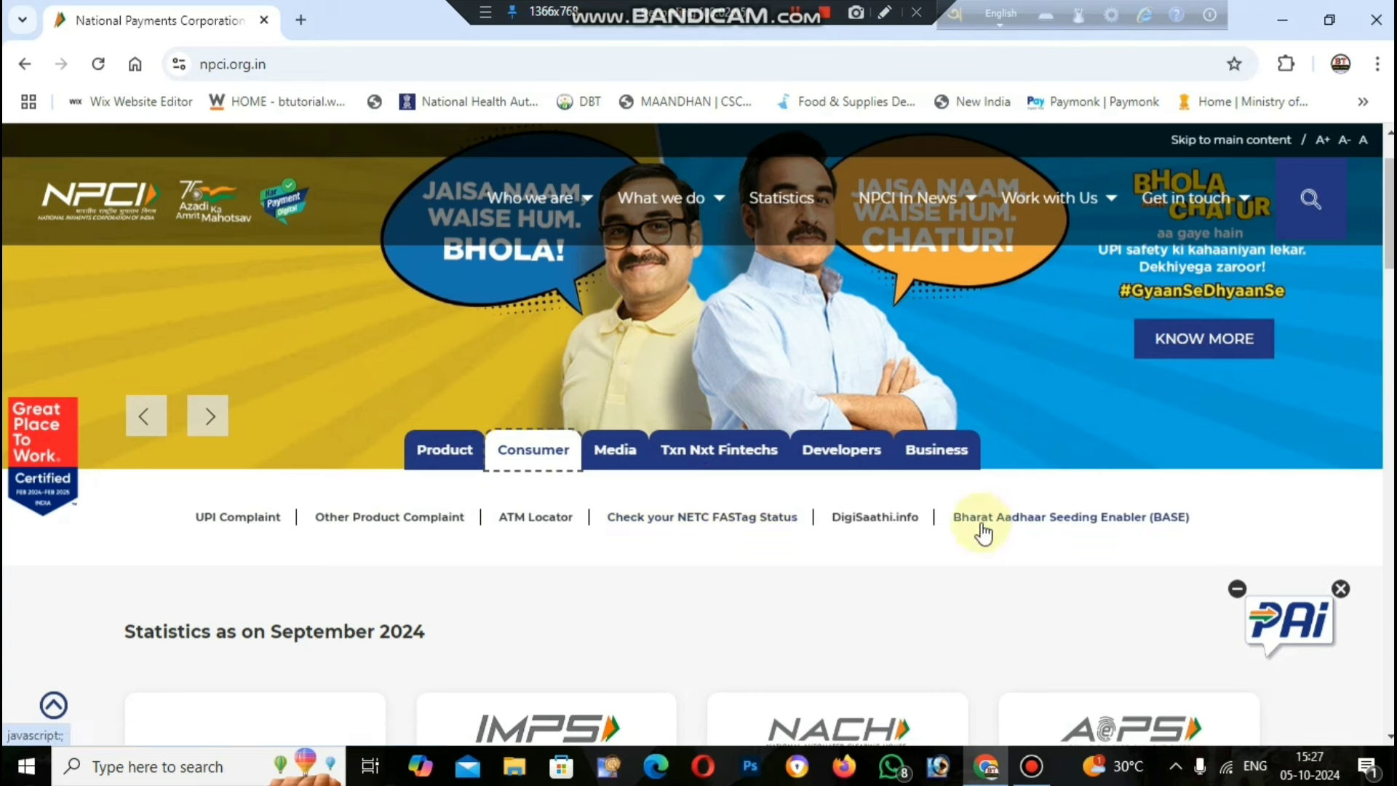
click(1039, 524)
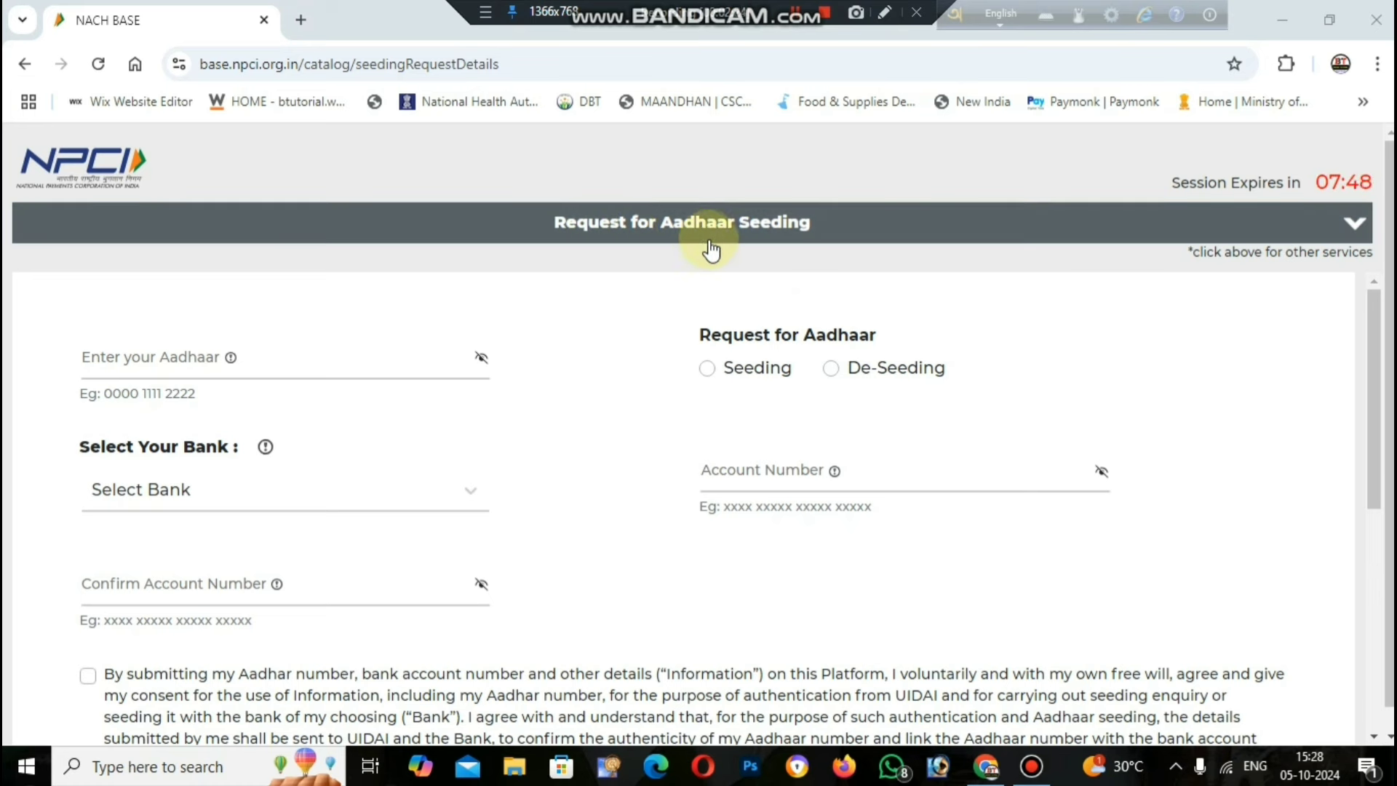
Set the Aadhaar request to Seeding with the seeding type "Movement - from one bank to other bank".
click(195, 356)
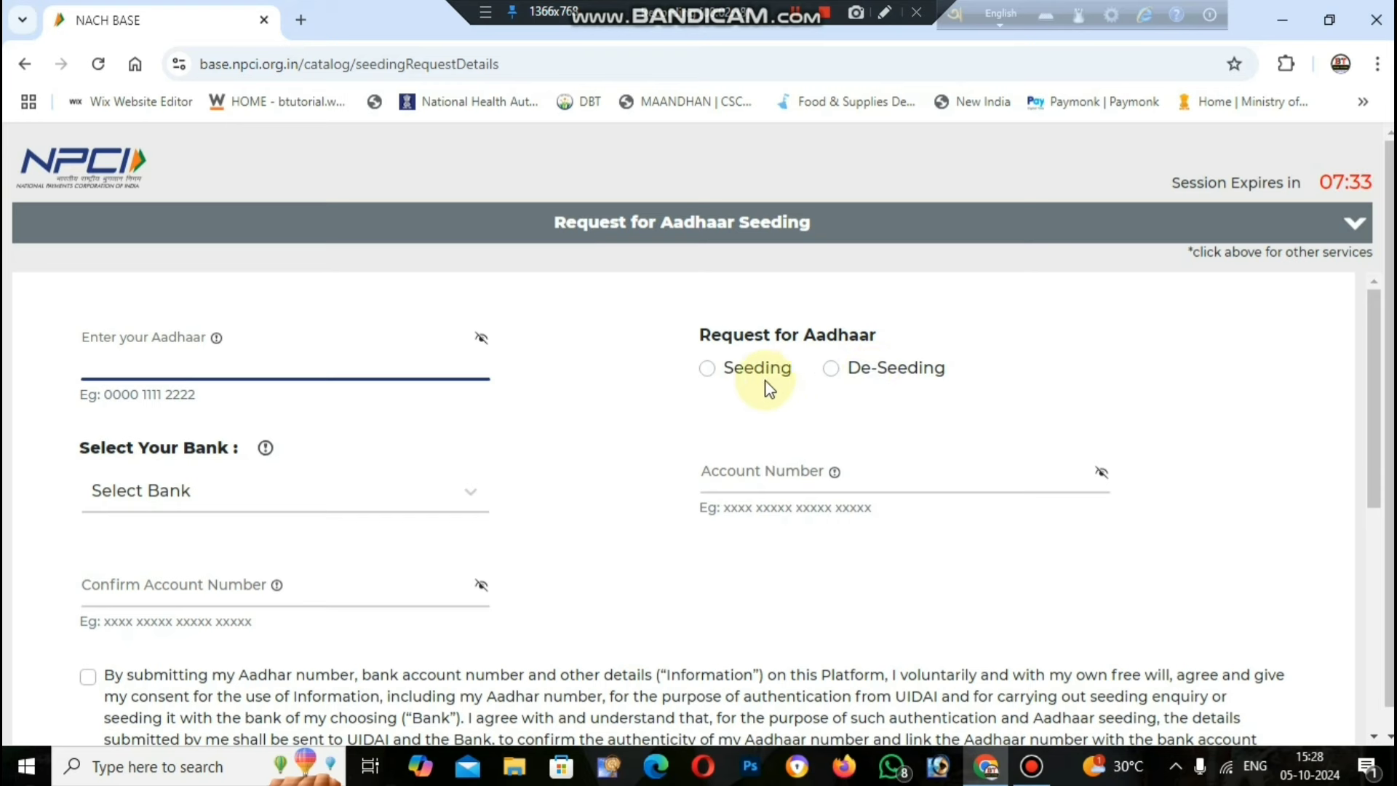
click(707, 369)
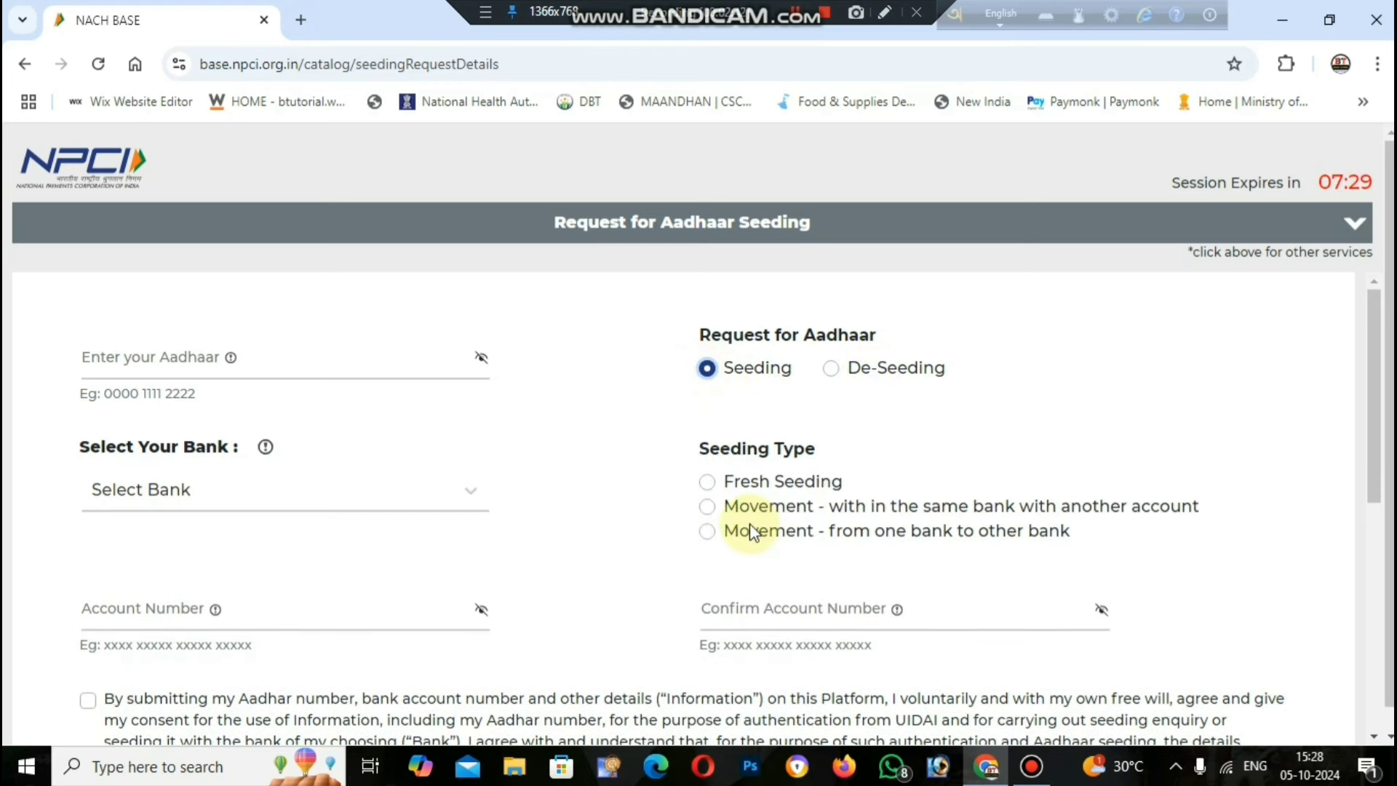
scroll(750, 531, down, 1)
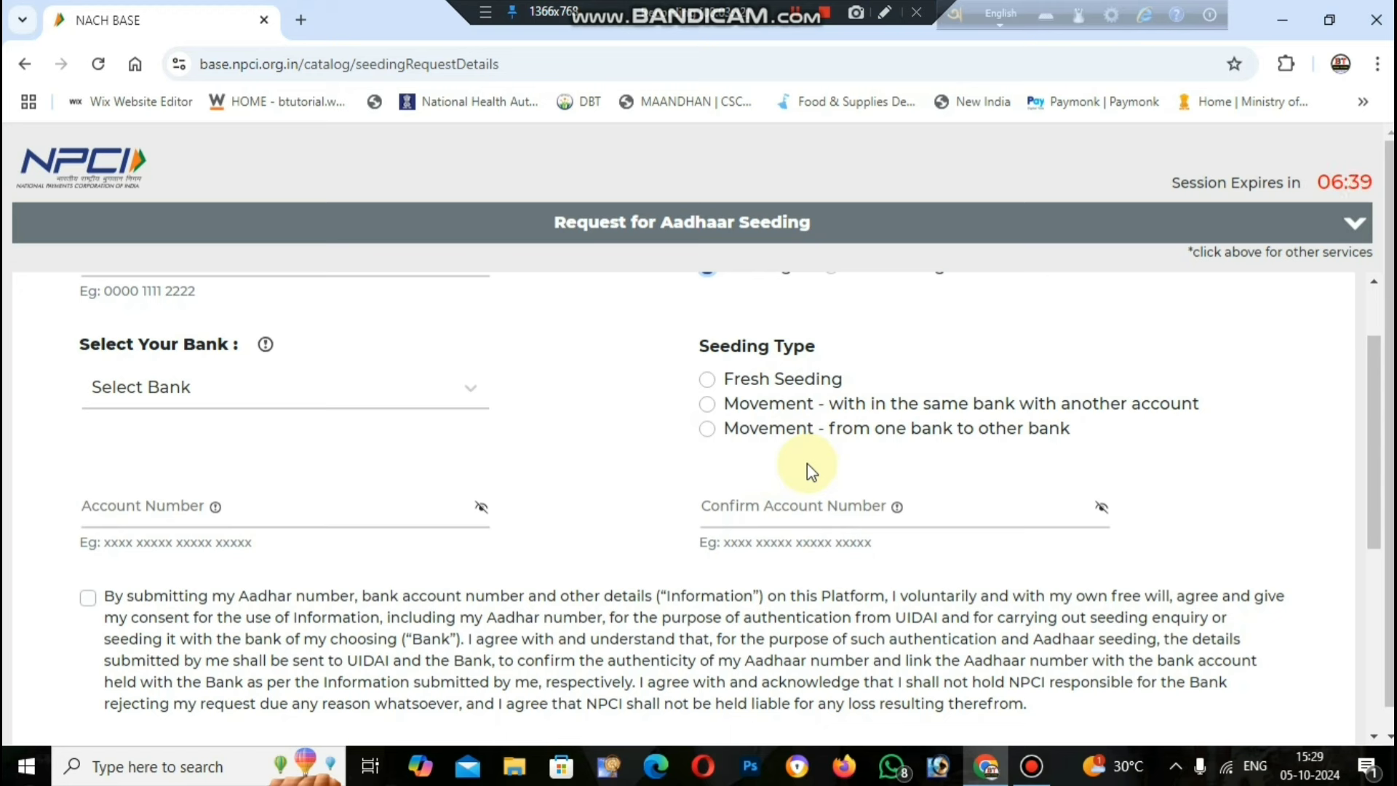
click(708, 436)
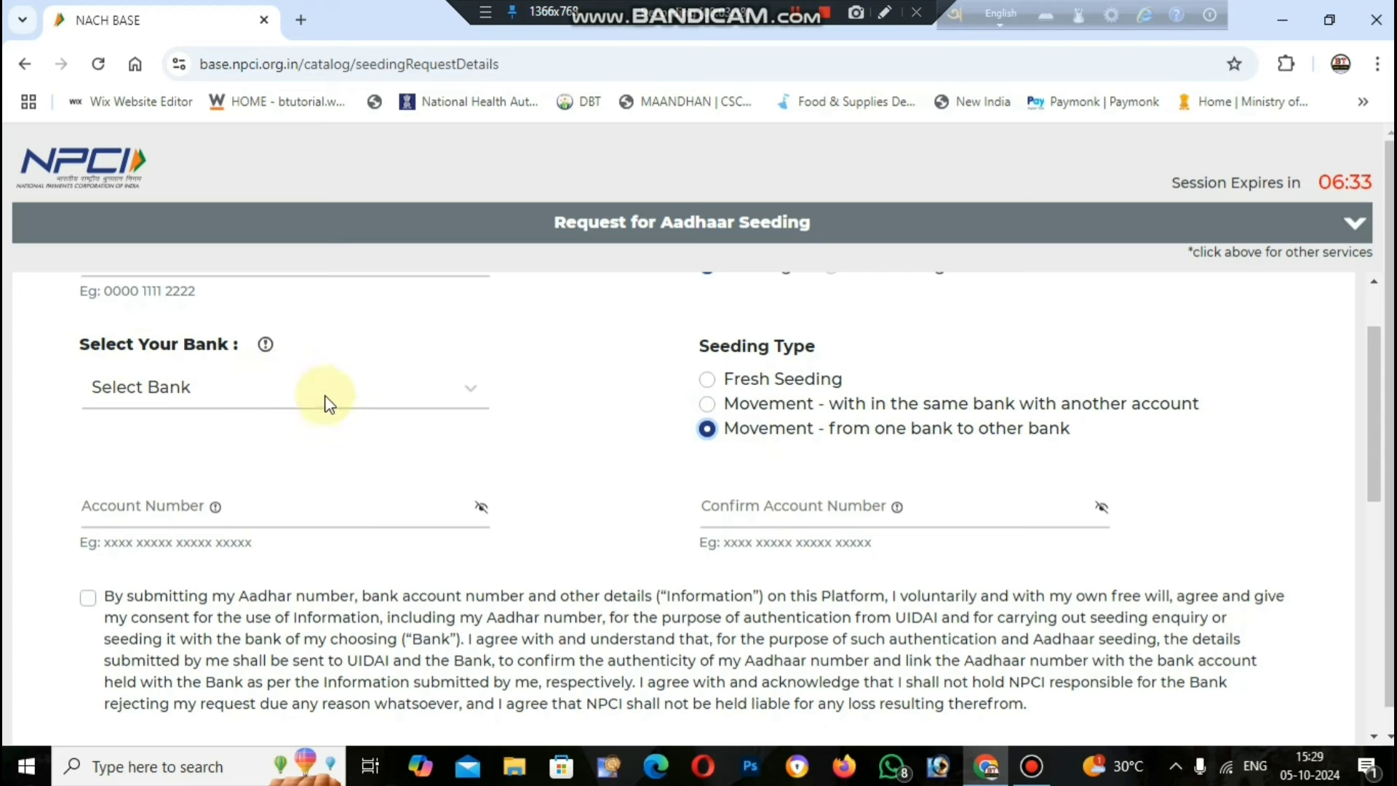
Look through the available banks and select PUNJAB NATIONAL BANK for the seeding request.
click(428, 394)
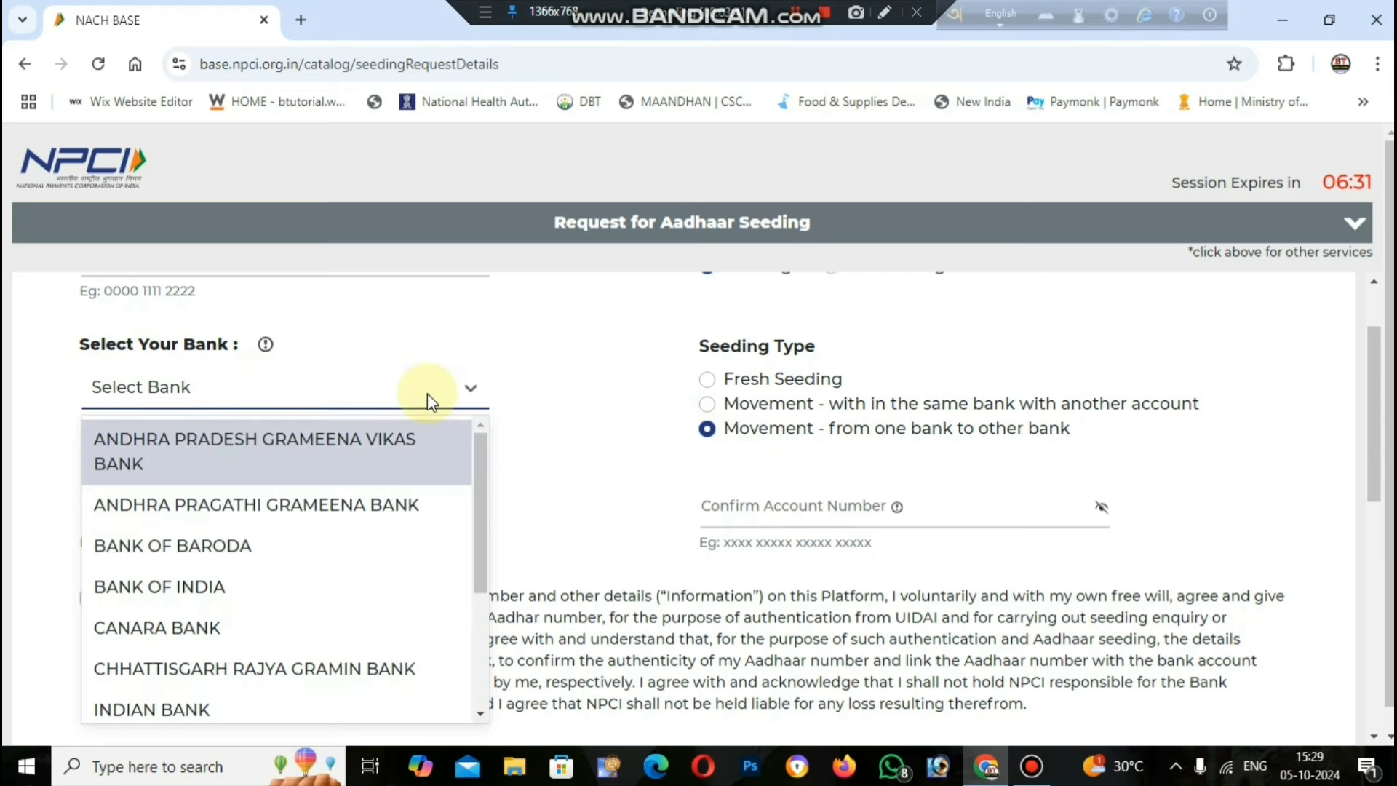
scroll(349, 502, down, 3)
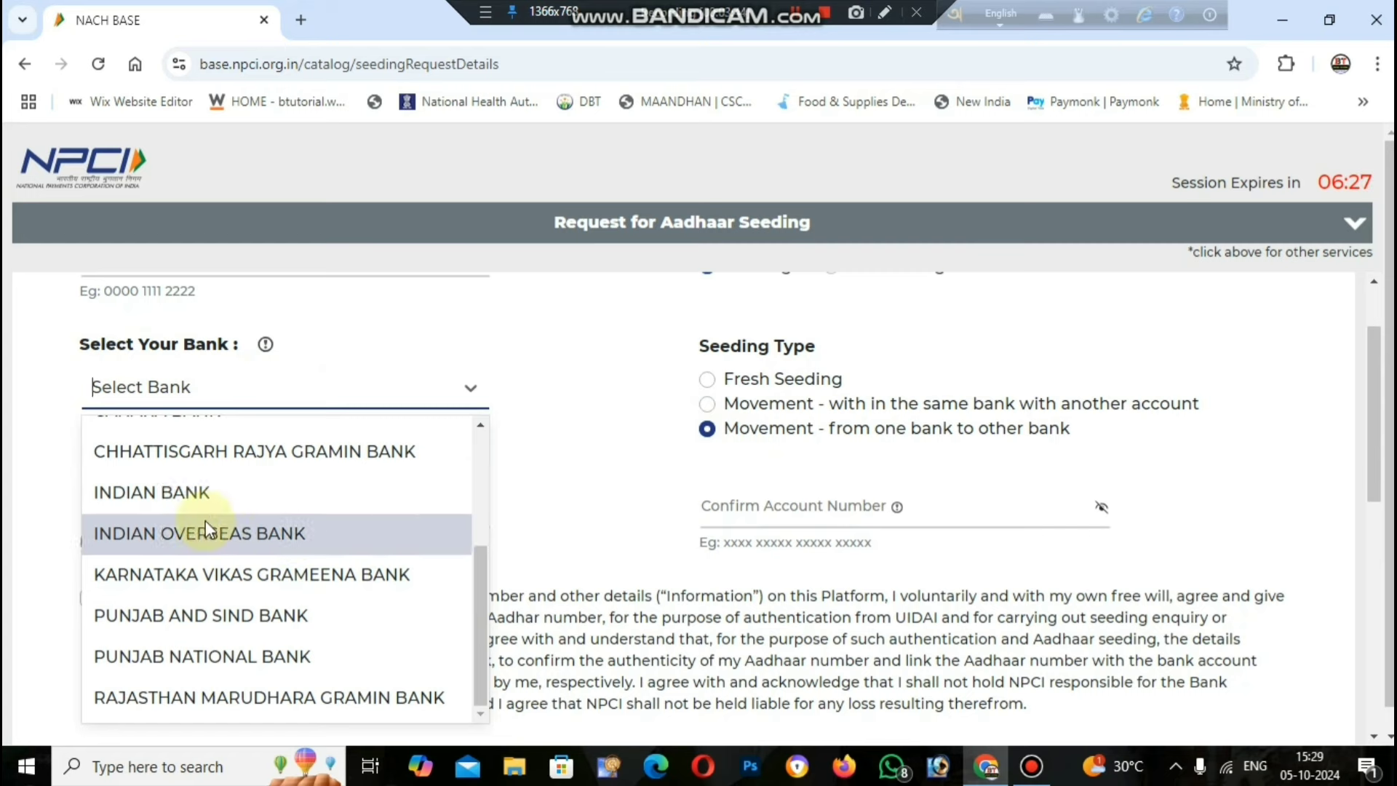
scroll(206, 522, up, 3)
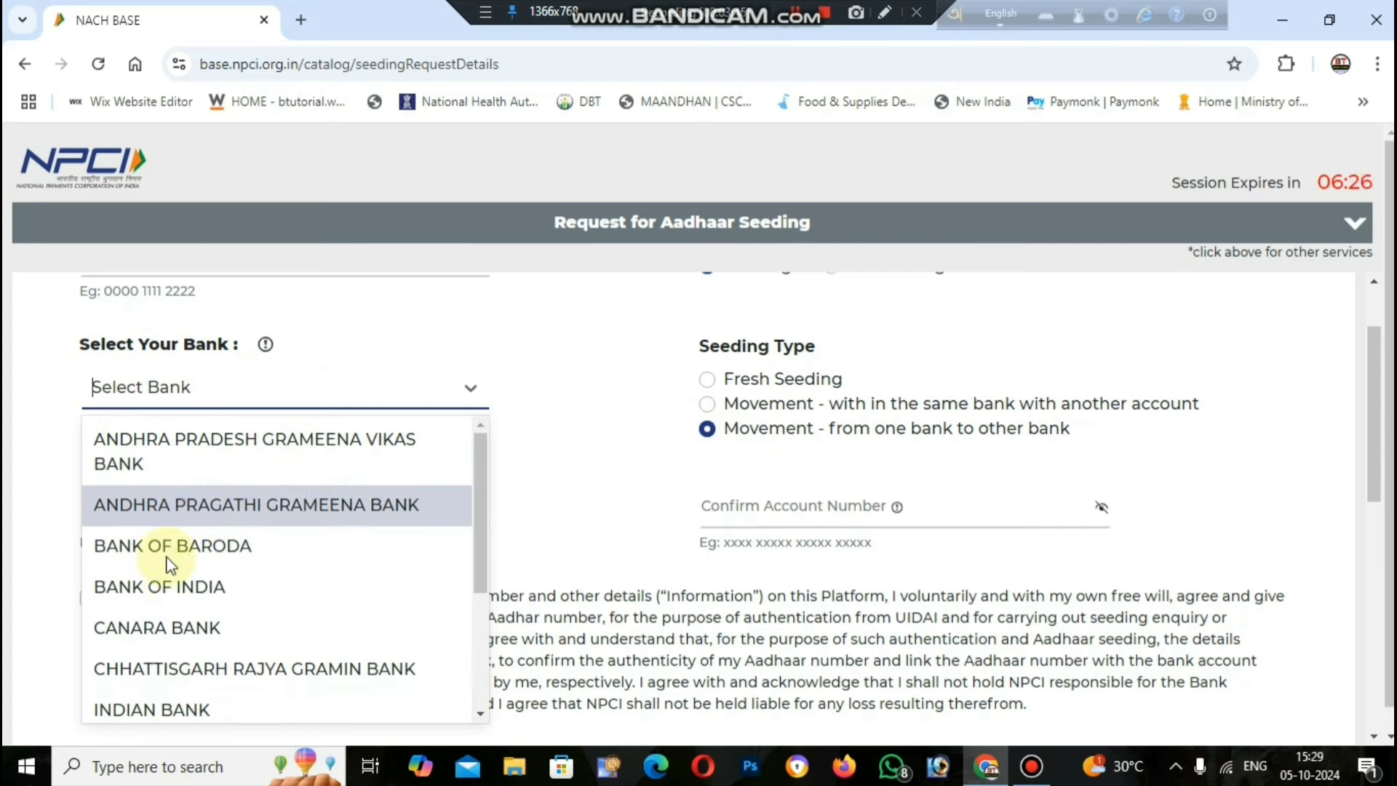
scroll(274, 578, down, 1)
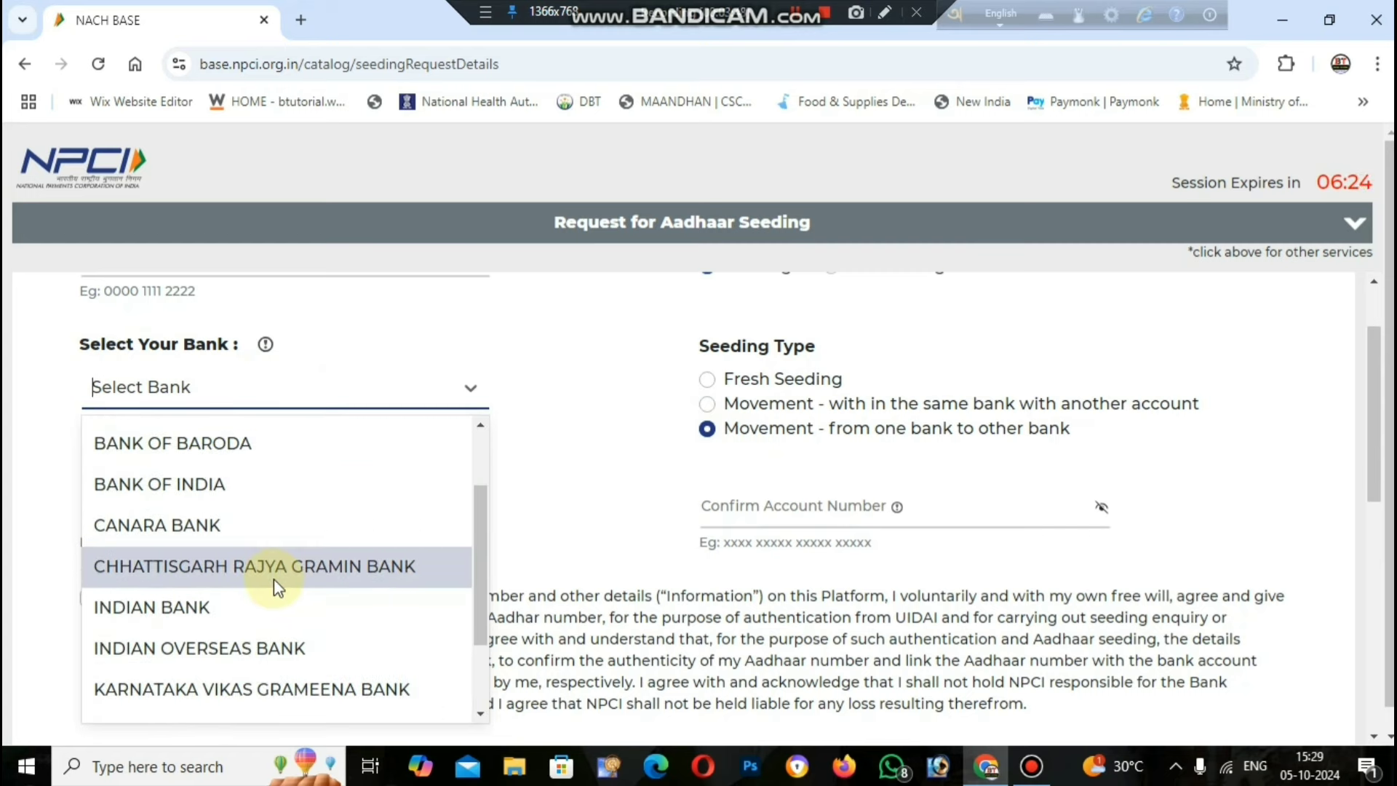
scroll(272, 578, down, 1)
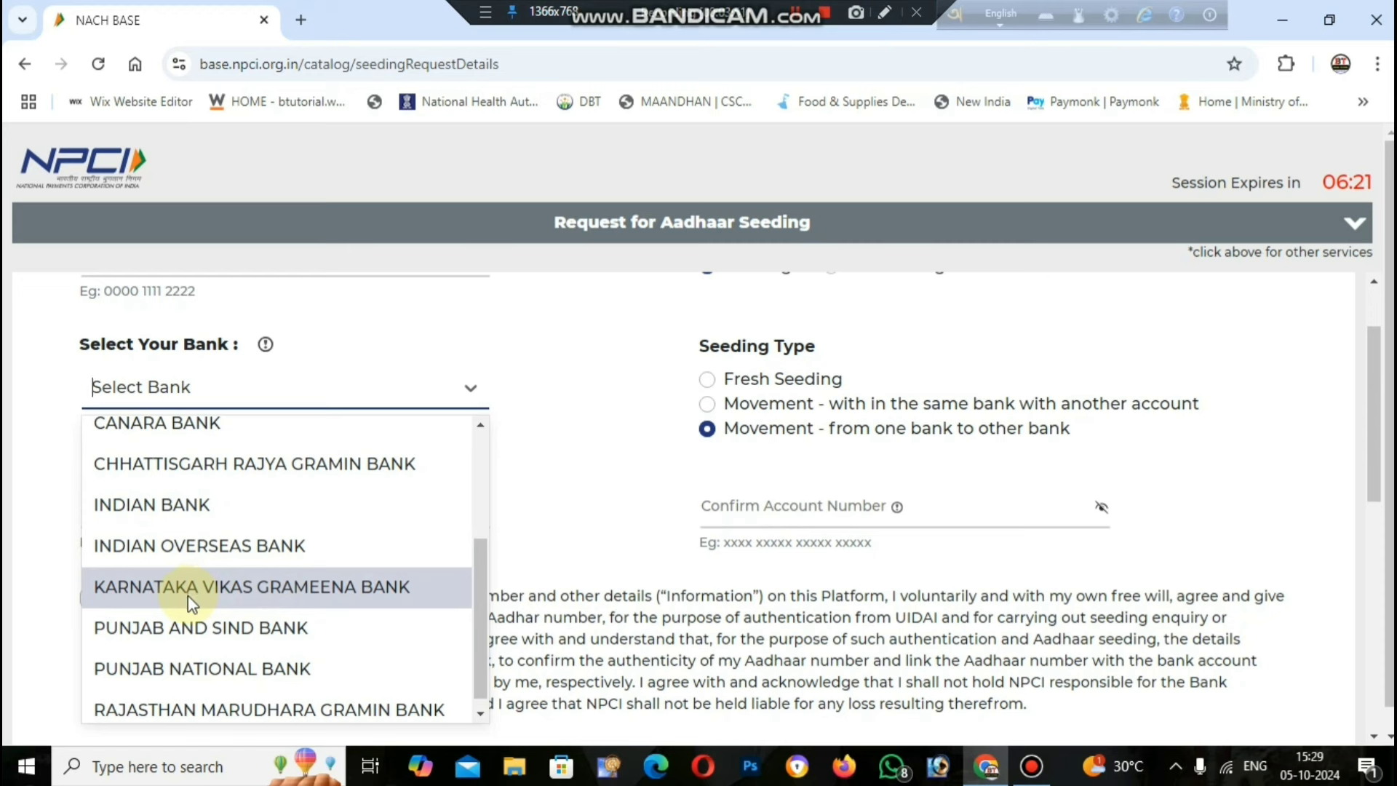
scroll(260, 597, down, 1)
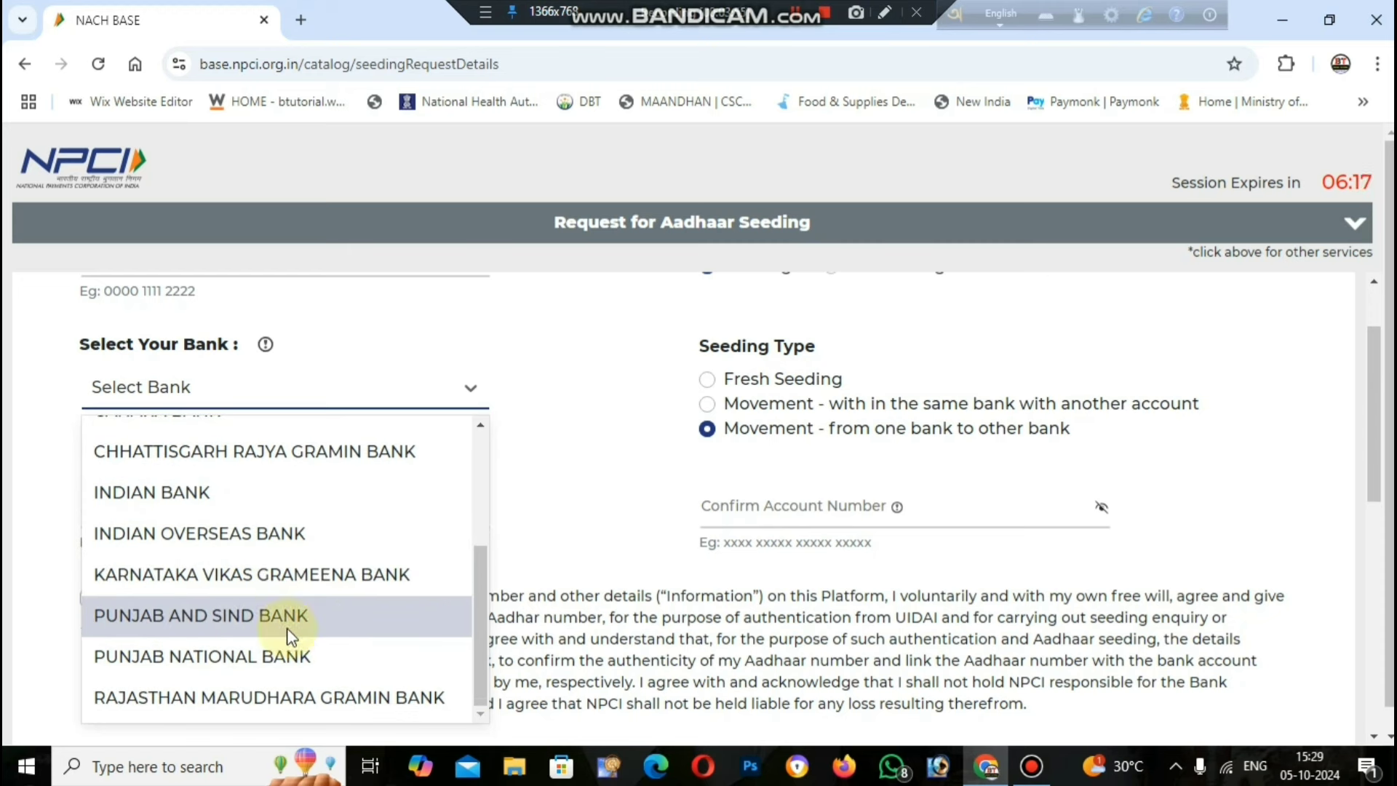
click(206, 654)
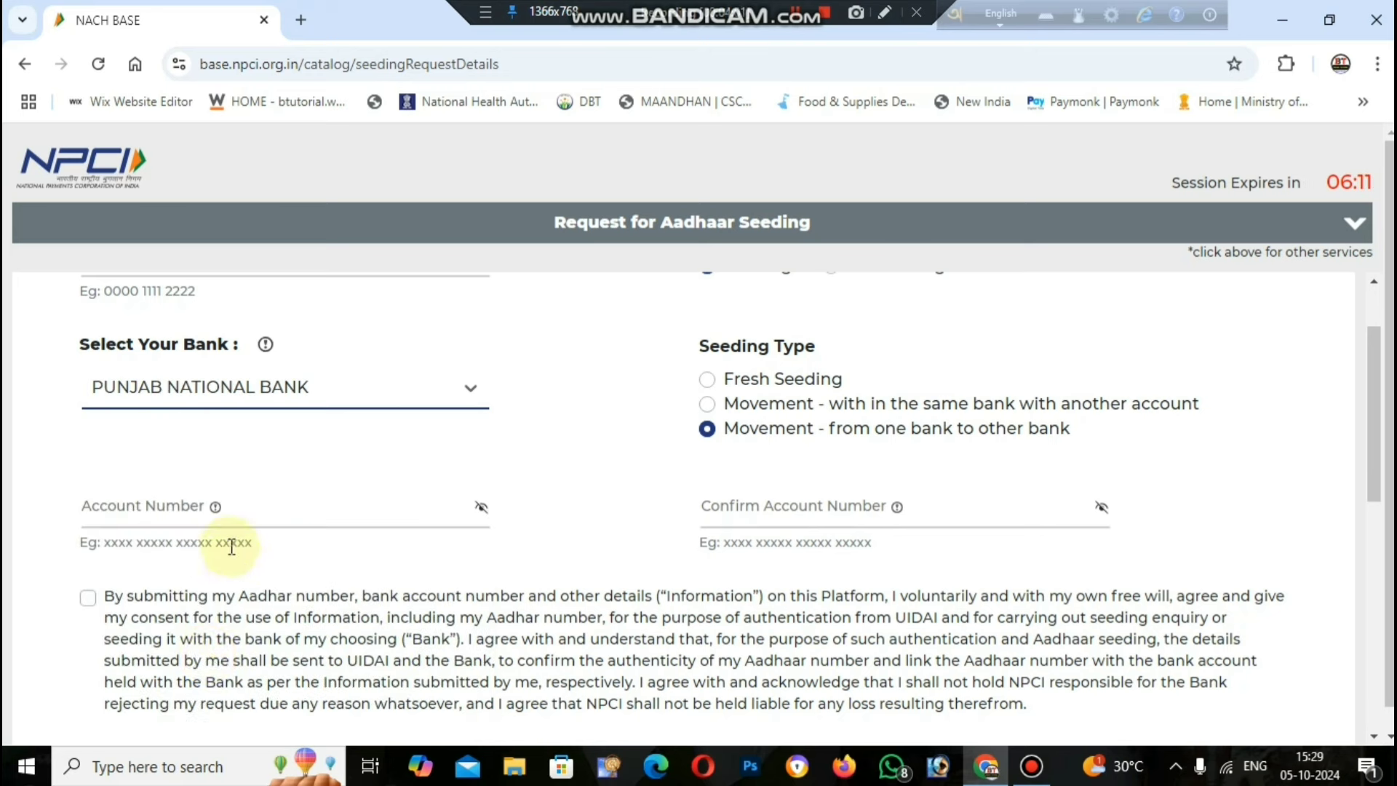
Fill in the bank account number and its confirmation, and accept both consent declarations.
click(134, 508)
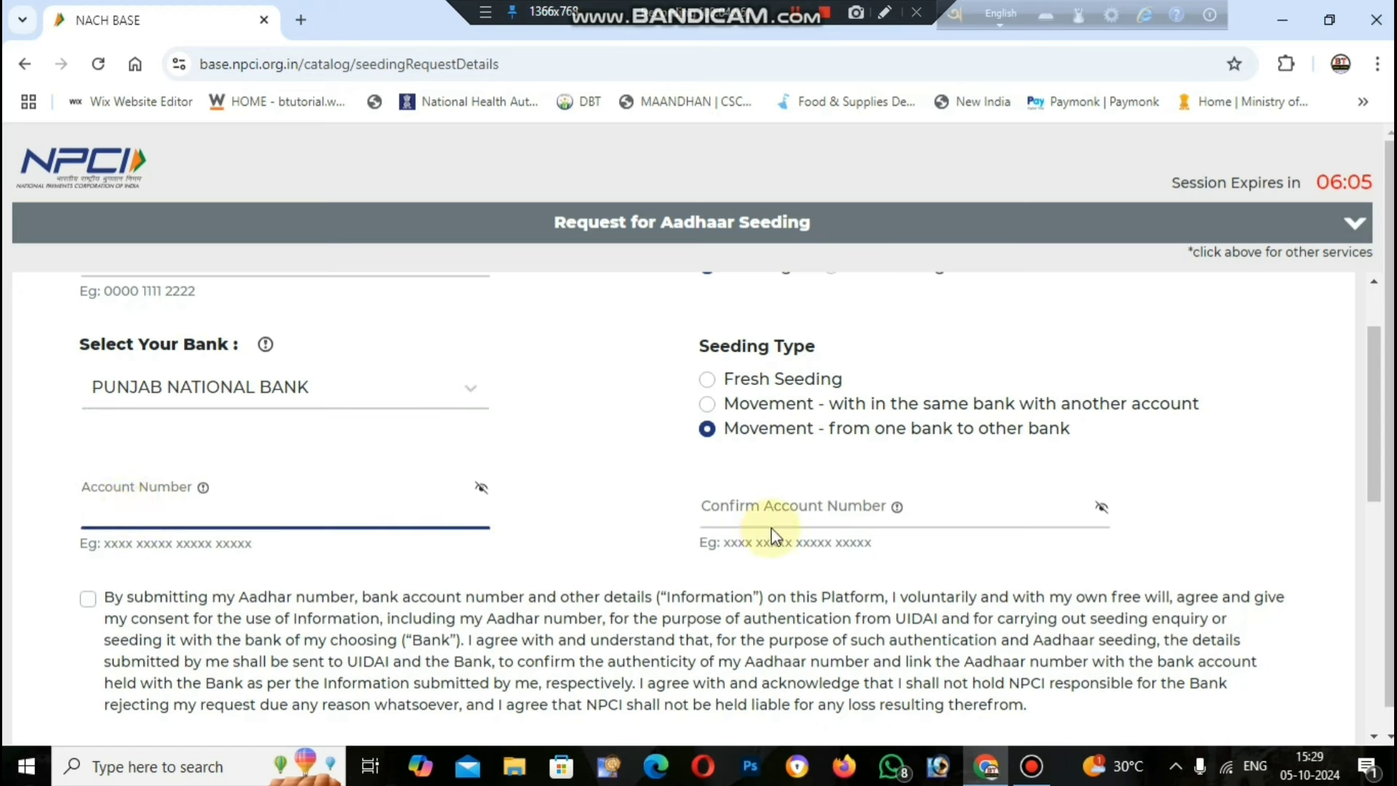
click(828, 503)
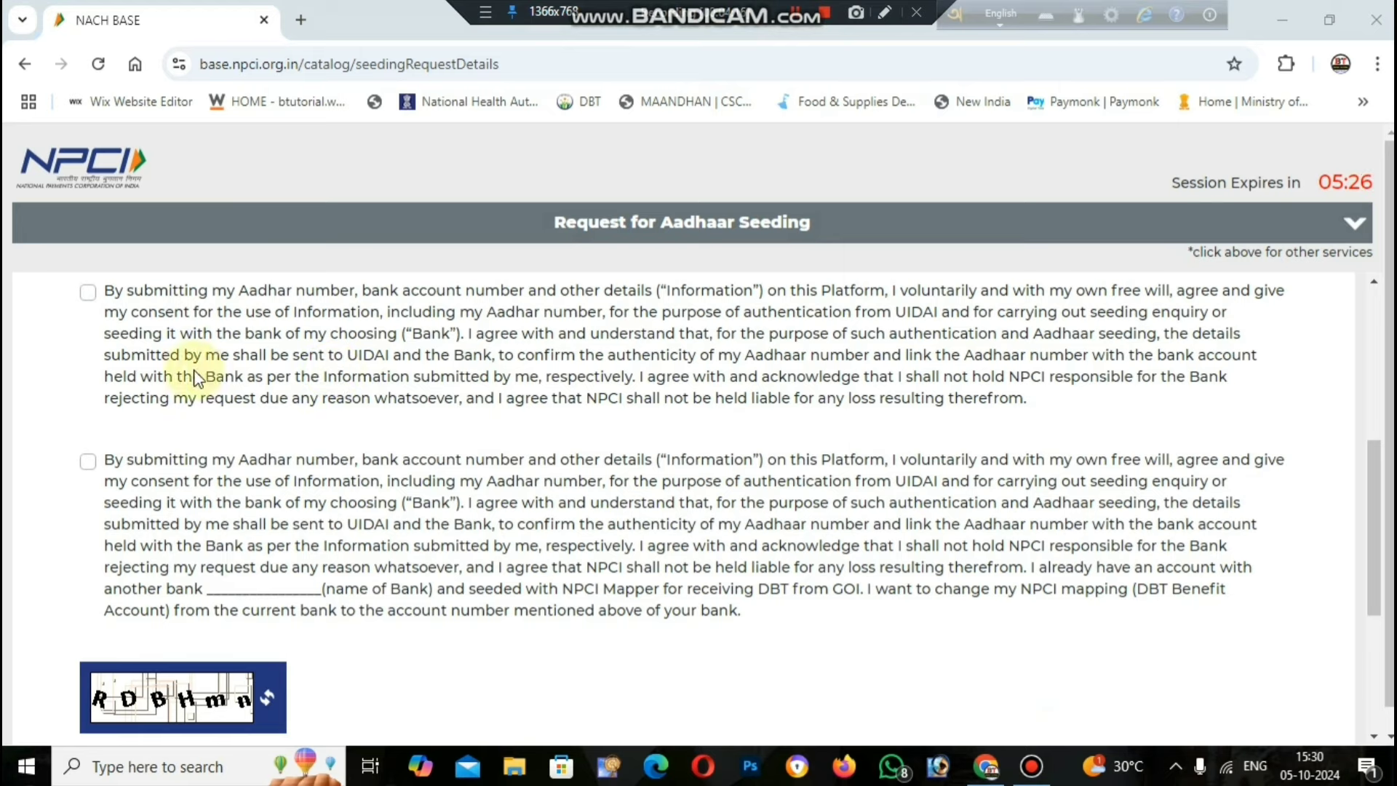
click(88, 294)
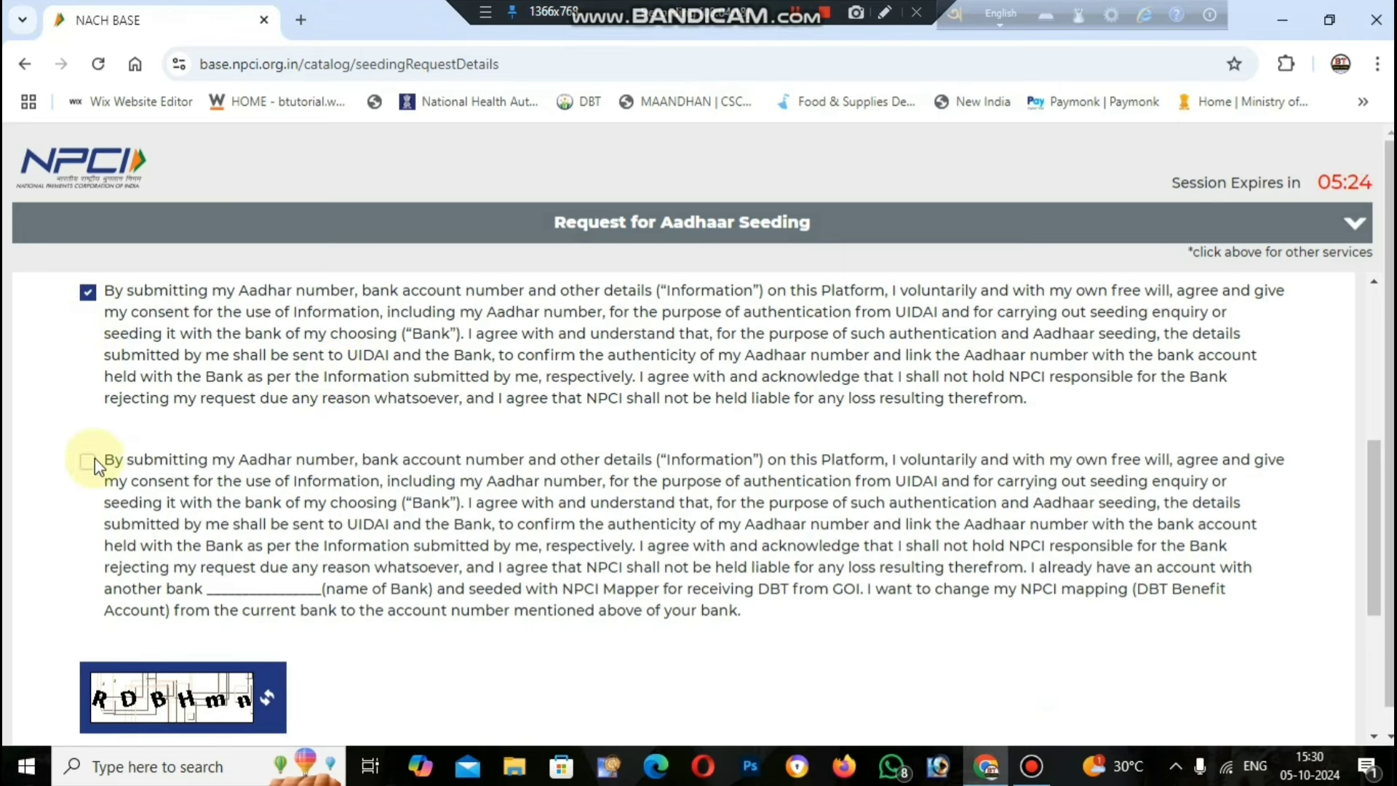
click(87, 462)
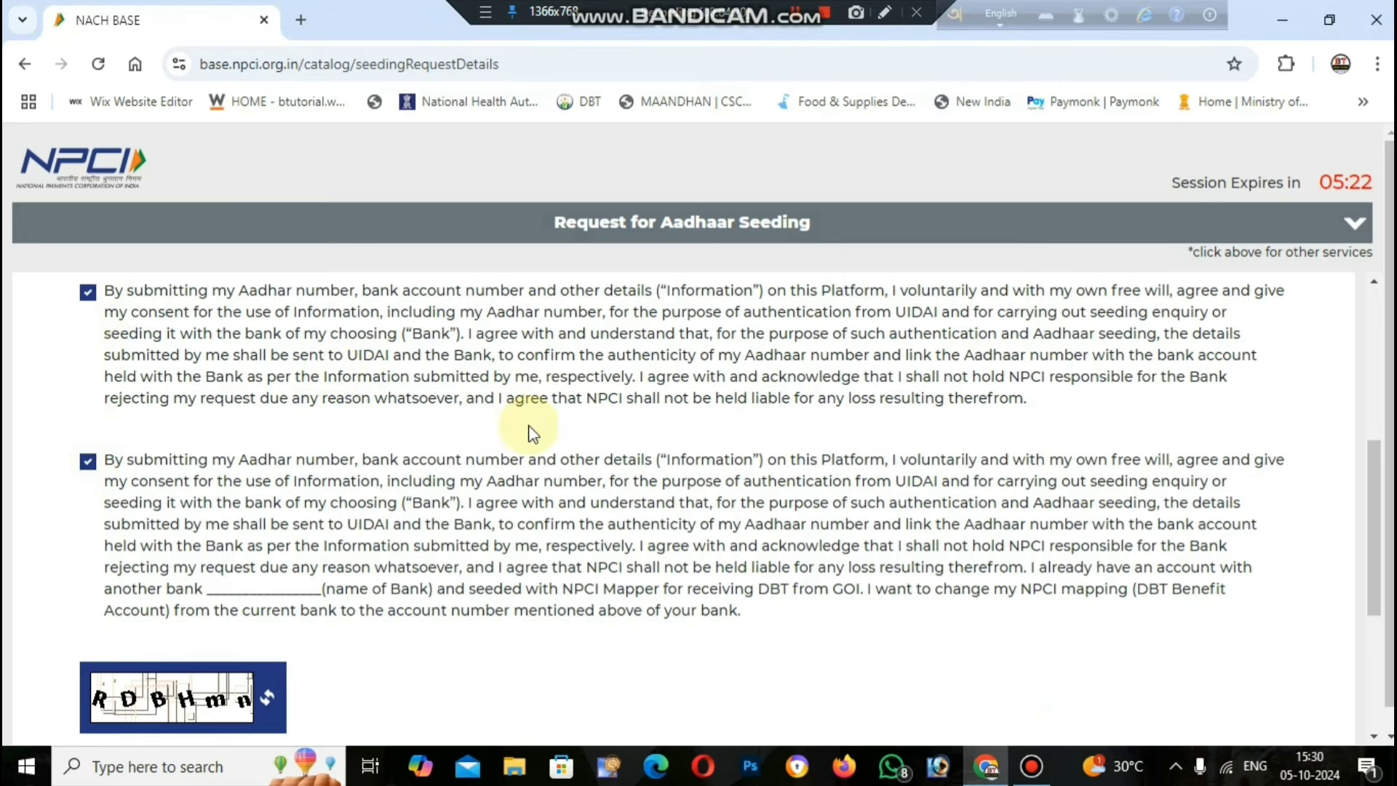
Enter the captcha text shown below the declarations and proceed with the seeding request.
scroll(531, 433, down, 4)
click(266, 491)
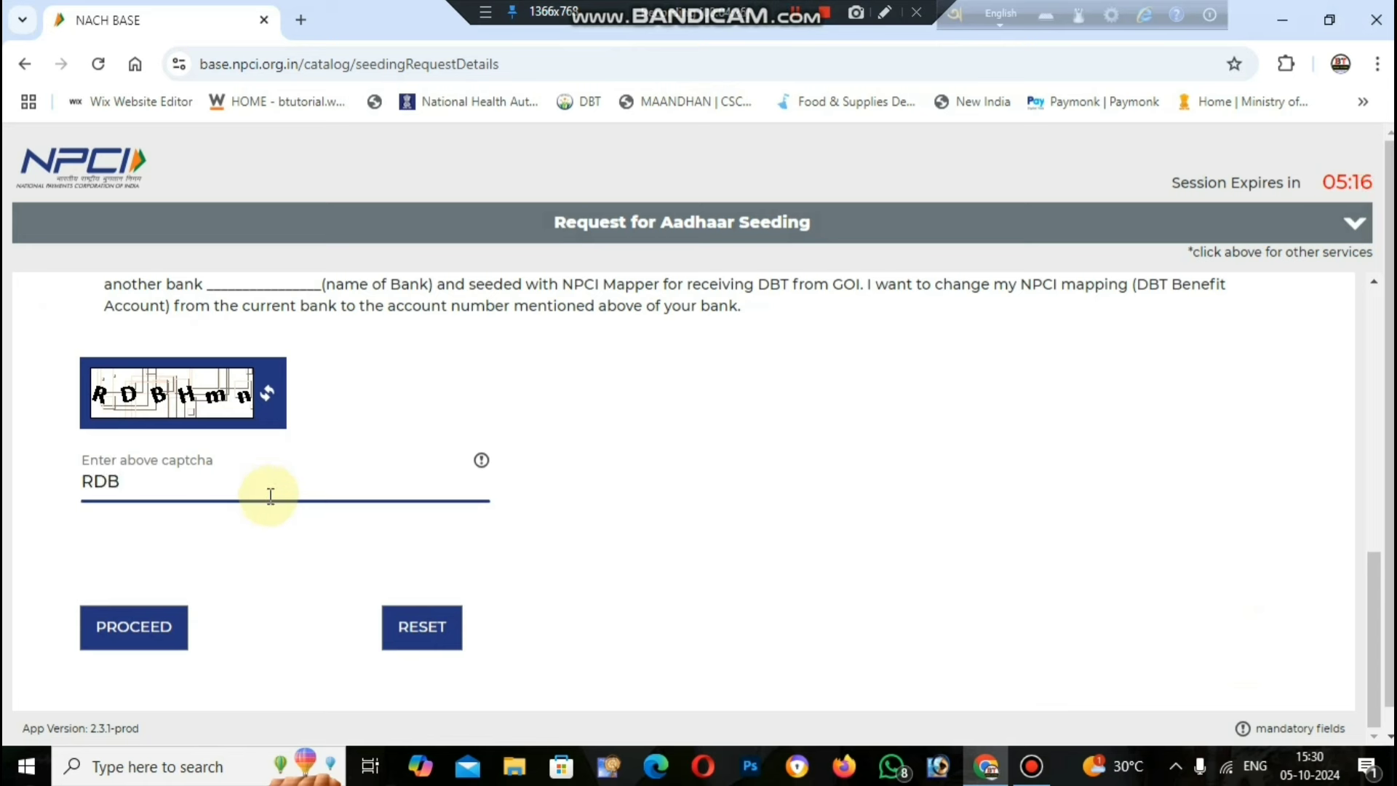
text(RDBHmn)
click(138, 612)
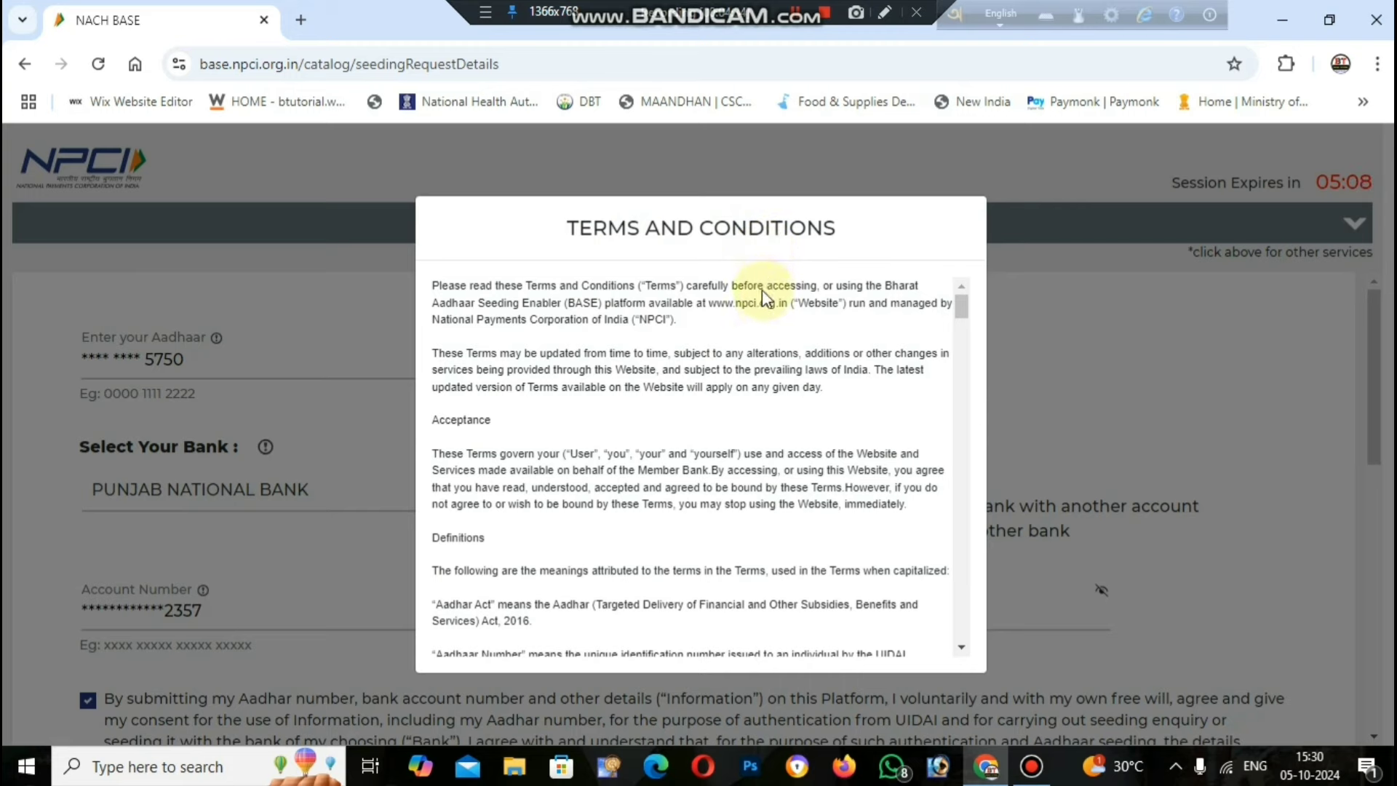
Go through the terms and conditions to the end and agree to them.
scroll(762, 290, down, 20)
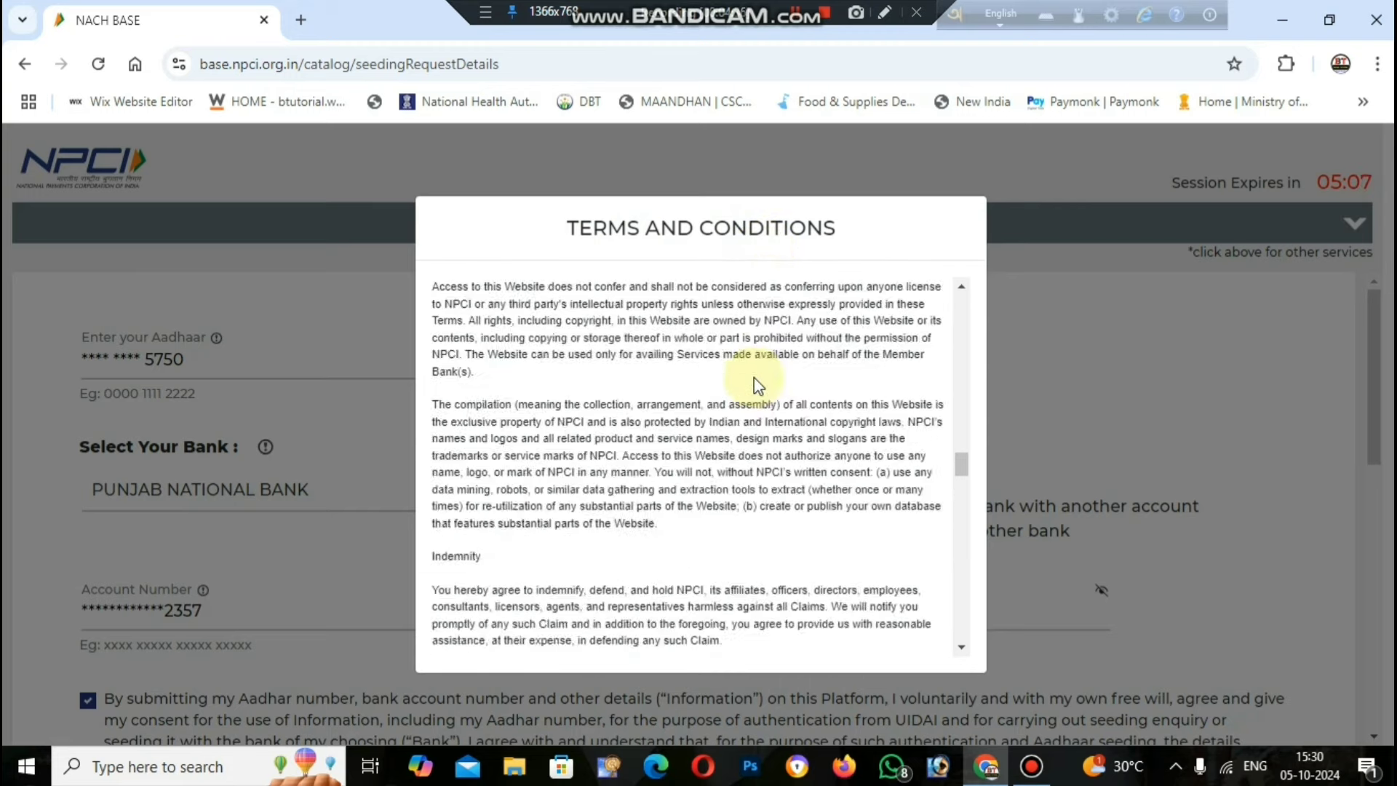
scroll(754, 377, down, 15)
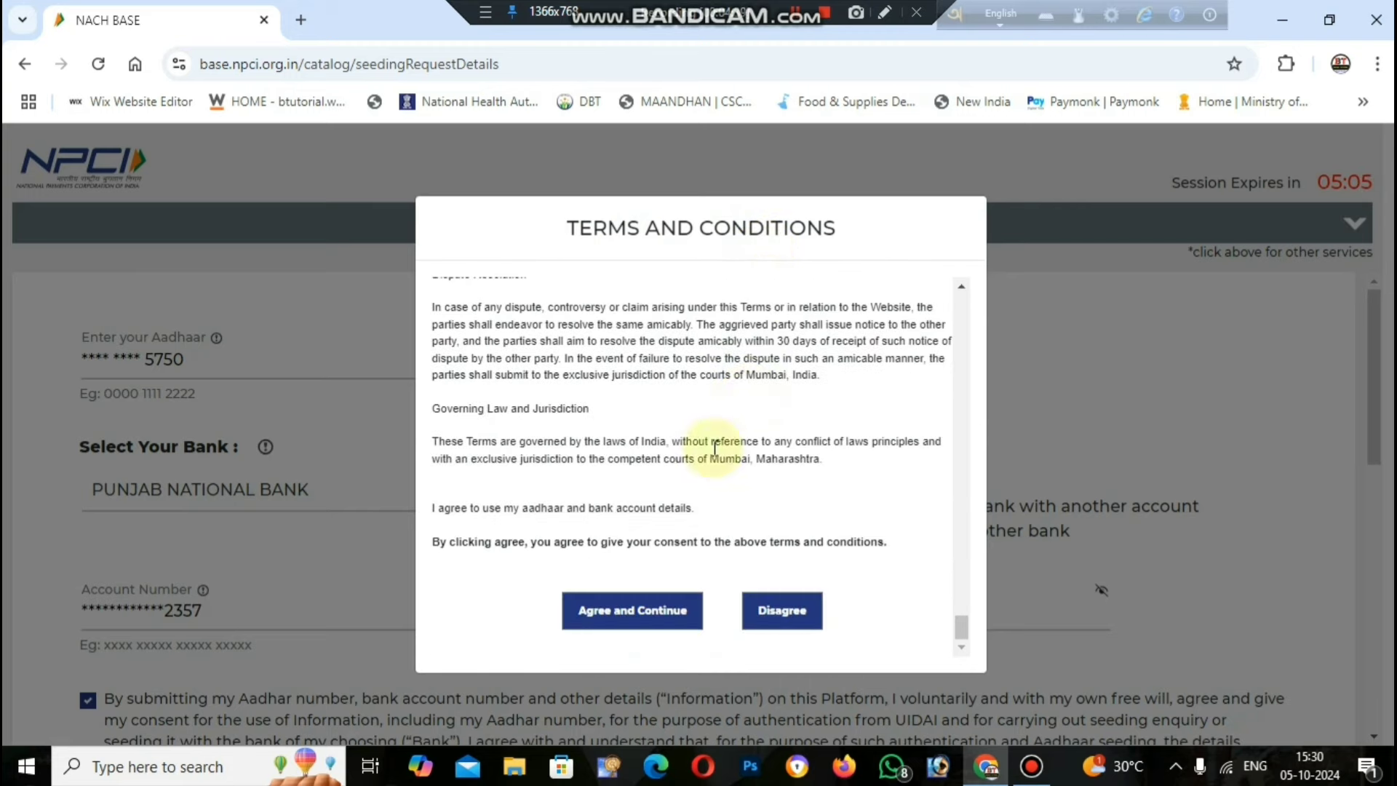
click(631, 621)
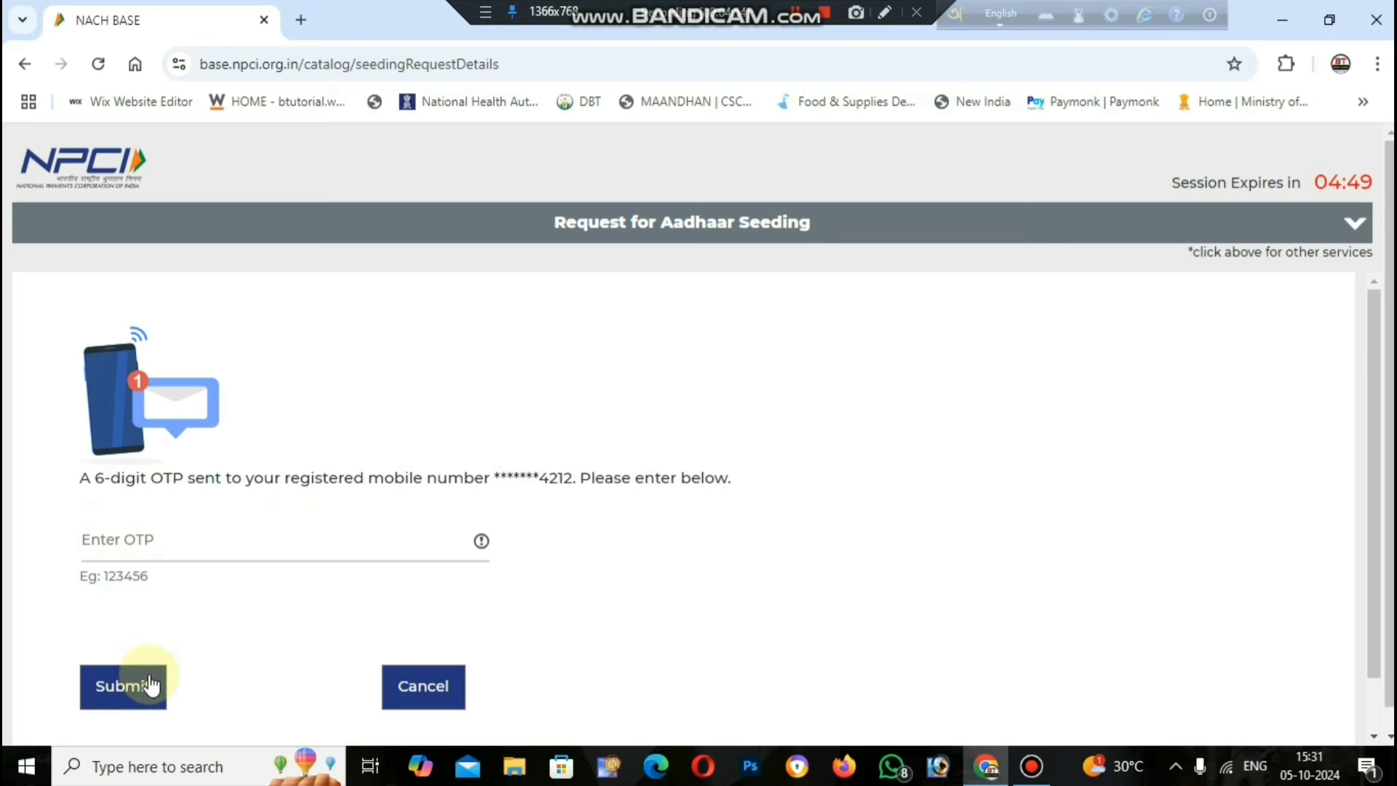
Enter the 6-digit OTP sent to the registered mobile number and submit it.
click(174, 542)
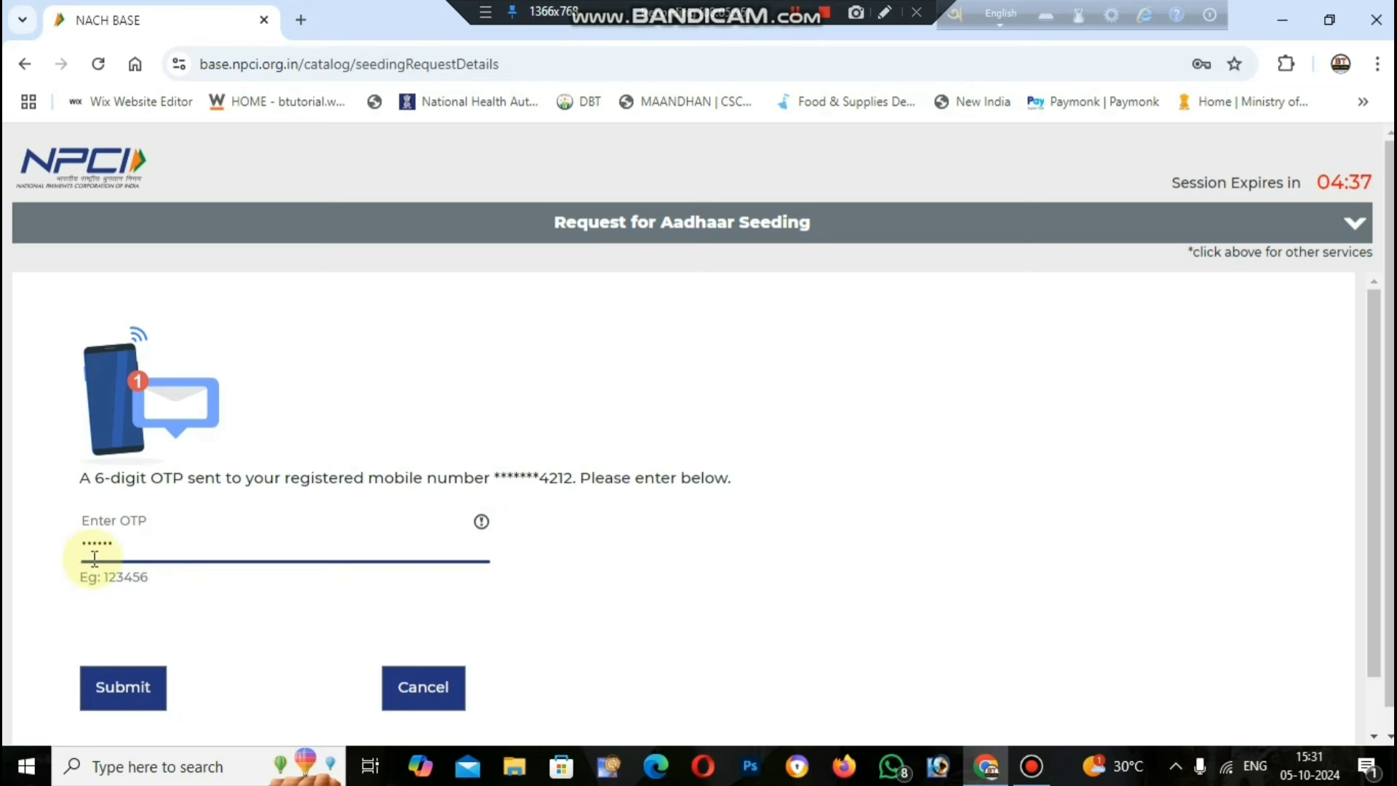
click(131, 688)
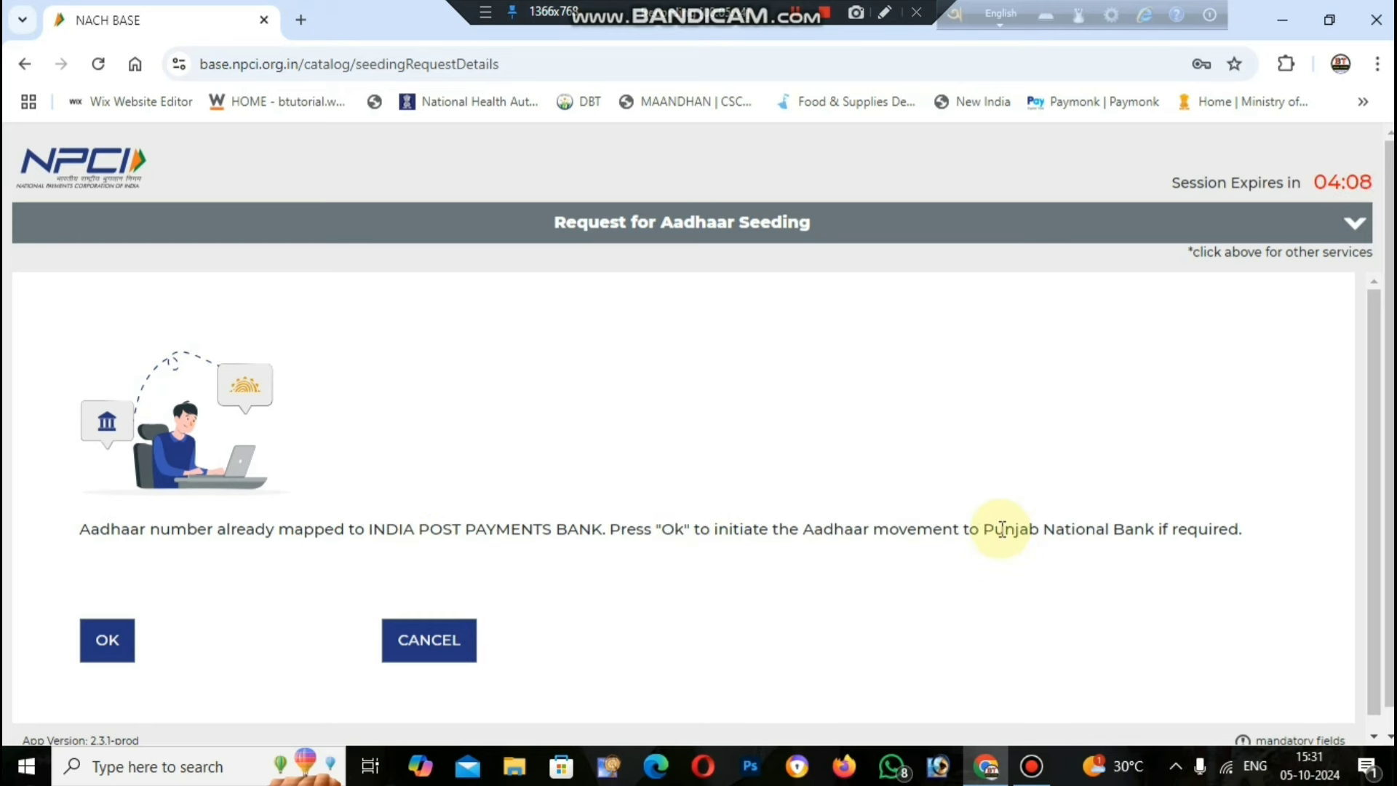
Confirm the Aadhaar movement to Punjab National Bank and dismiss the alert.
drag(984, 529, 1243, 532)
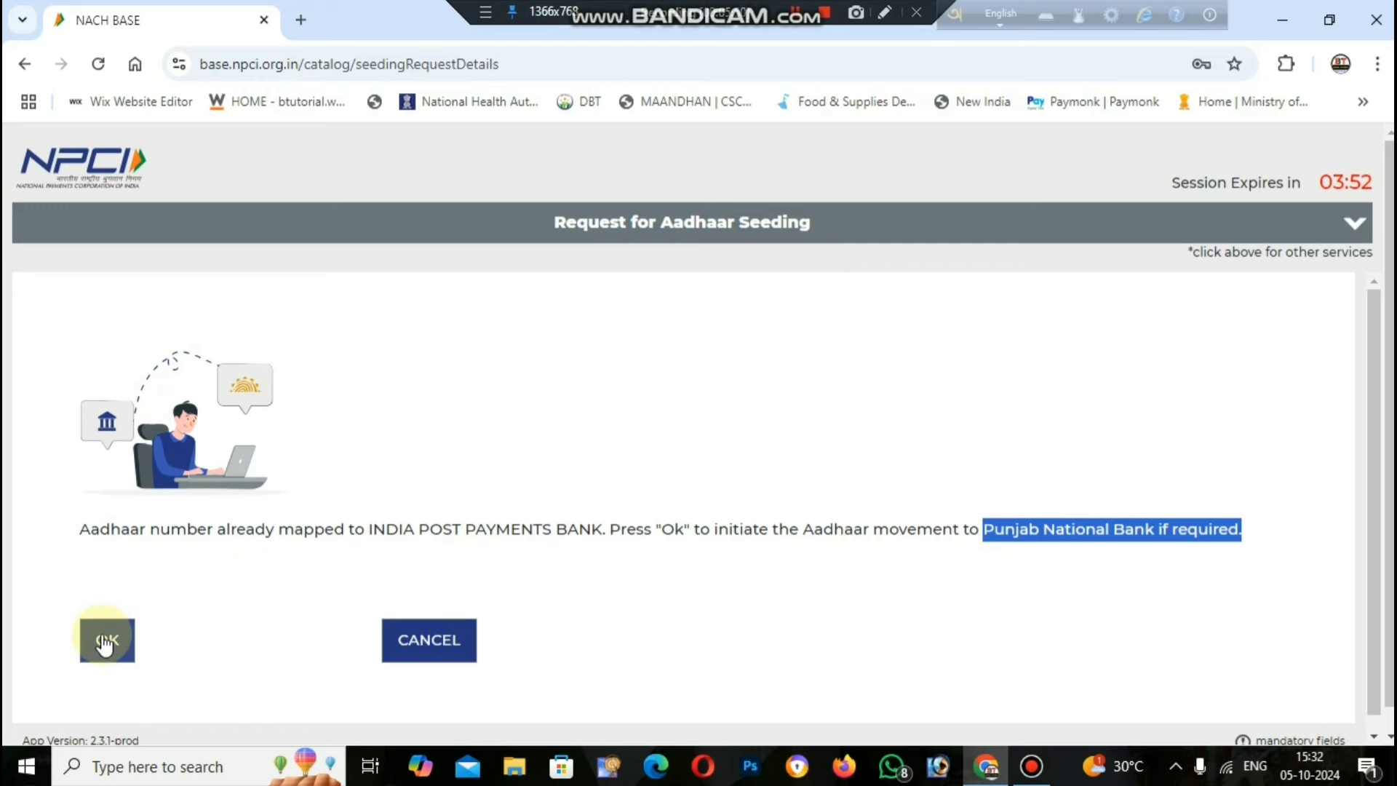
click(103, 639)
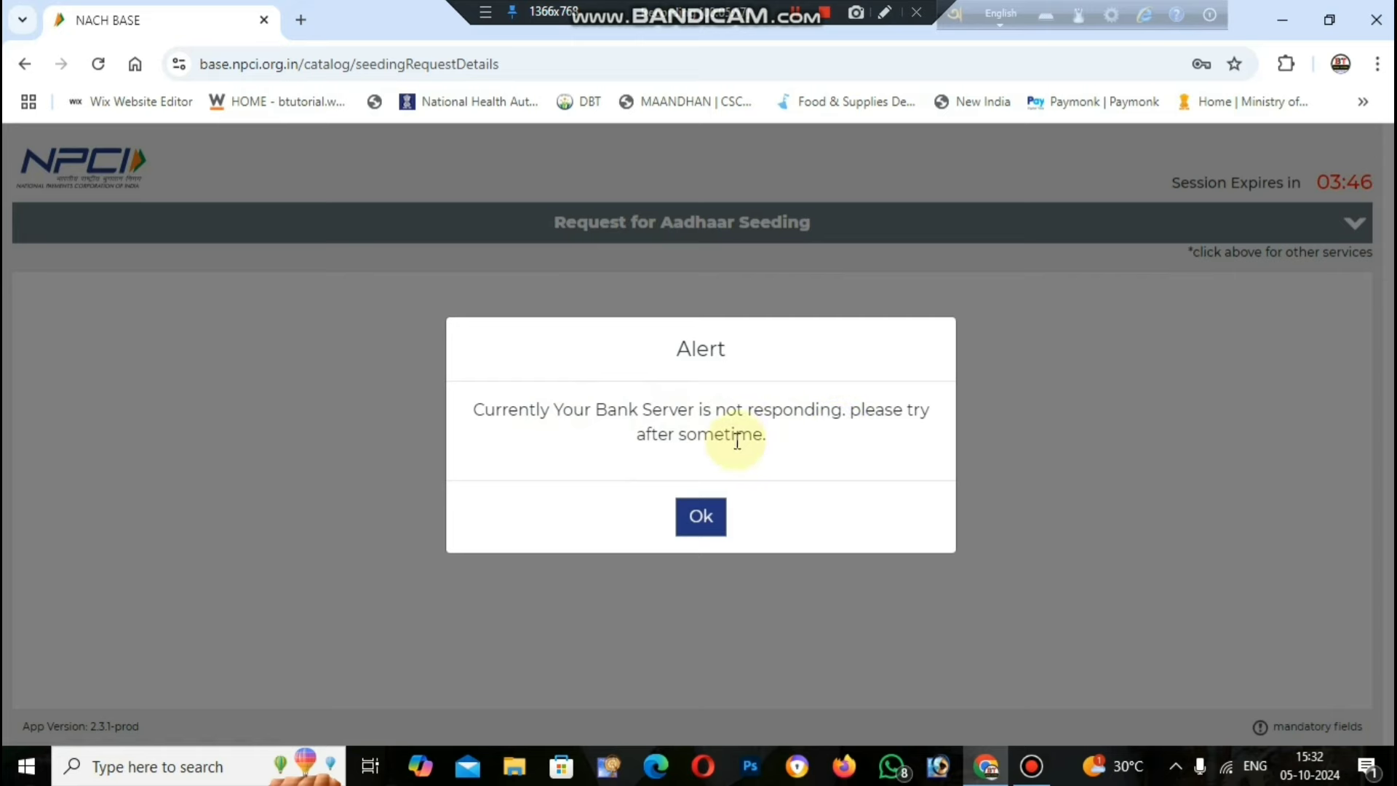
click(708, 513)
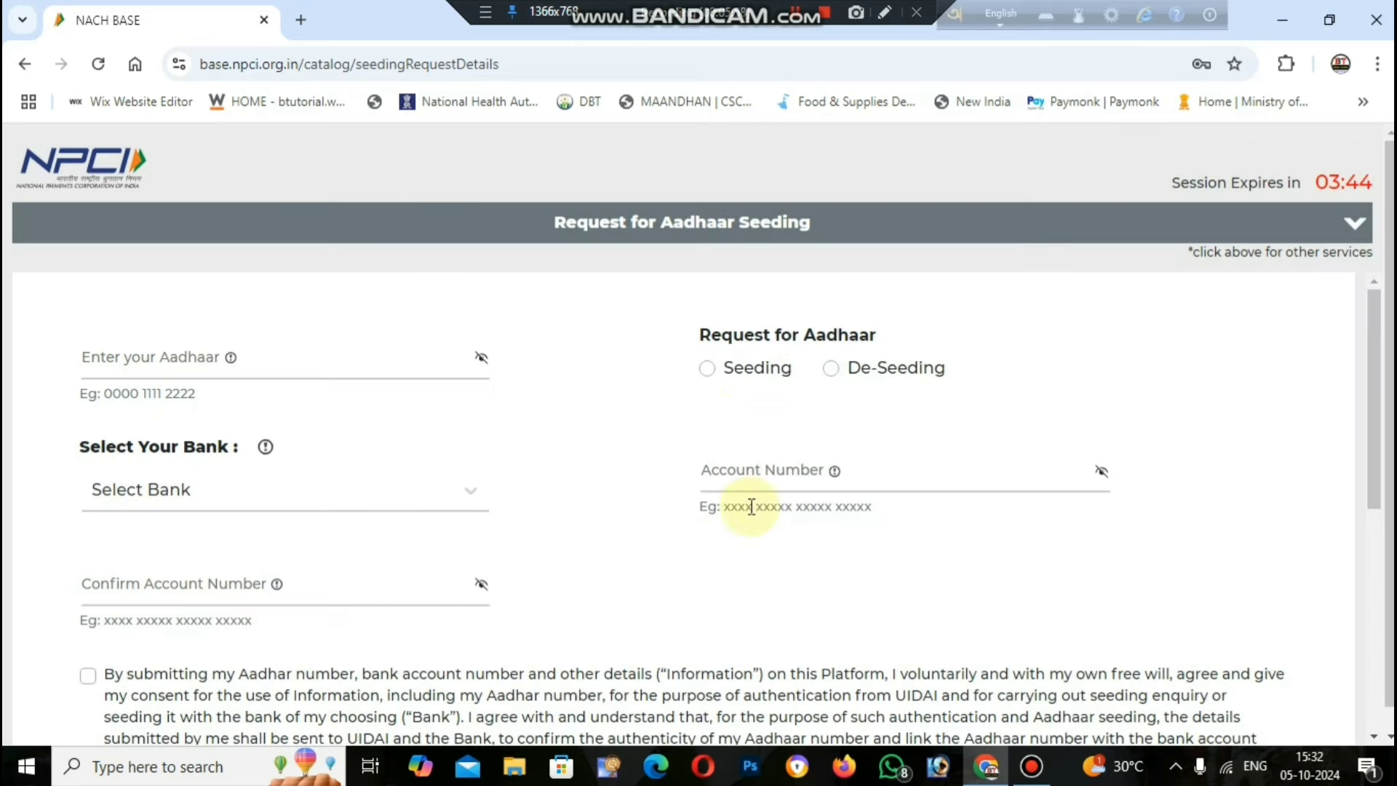